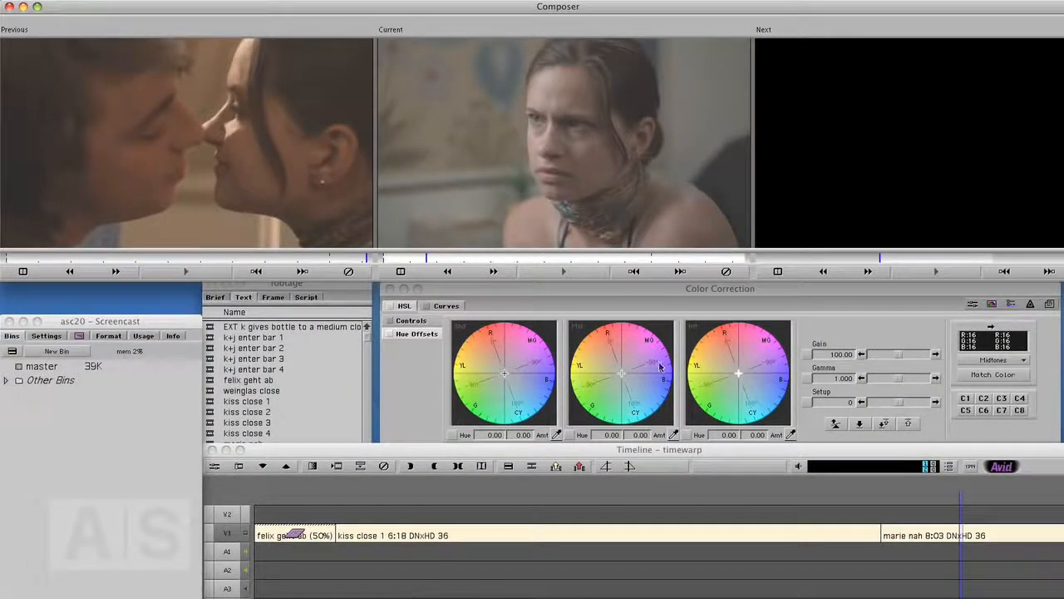
With the HSL group of Color Correction shown, display the Y Waveform in the Composer's Next monitor
left_click(434, 307)
left_click(409, 306)
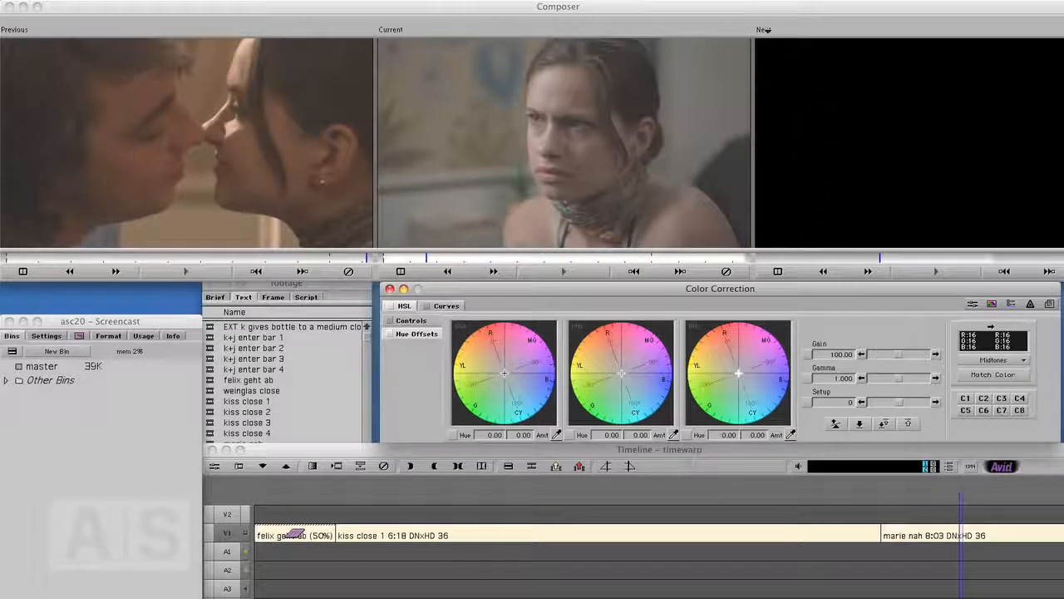
left_click(764, 30)
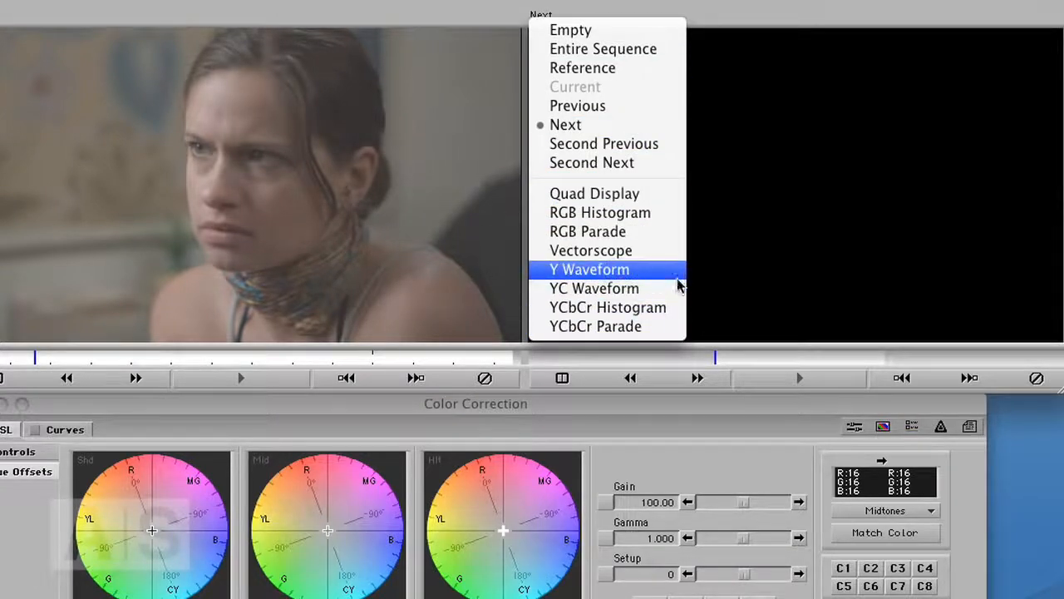
left_click(580, 282)
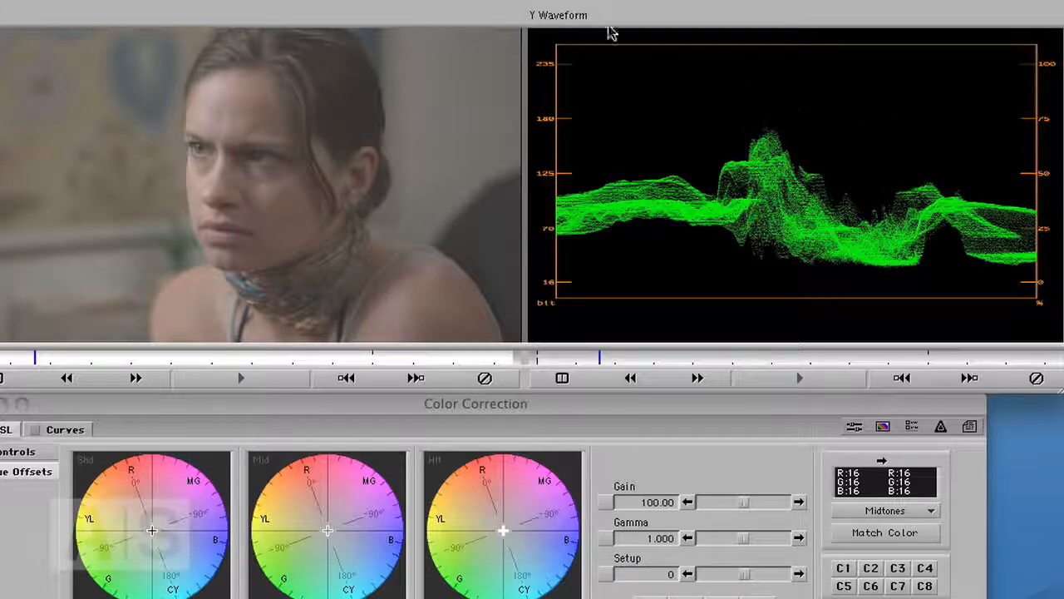
Switch the scope monitor from the Y Waveform to the RGB Parade and on to the Vectorscope
left_click(567, 15)
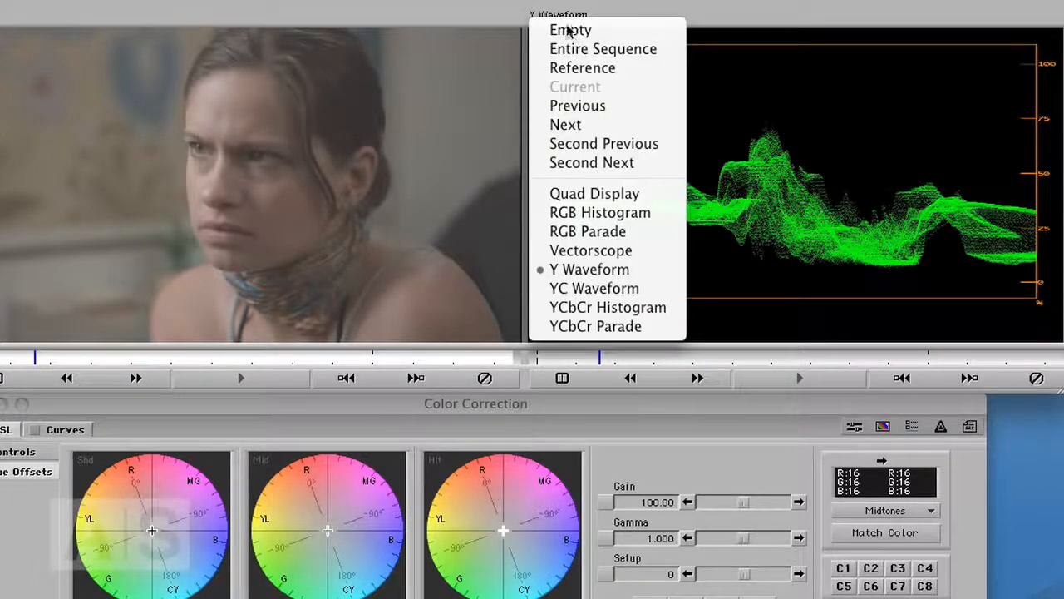
left_click(598, 232)
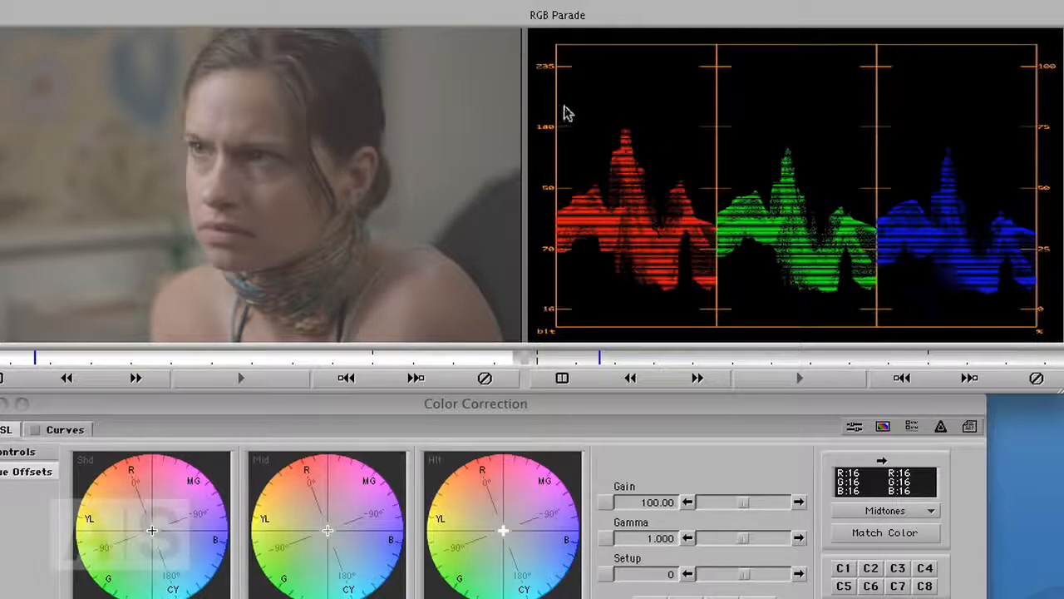
left_click(566, 14)
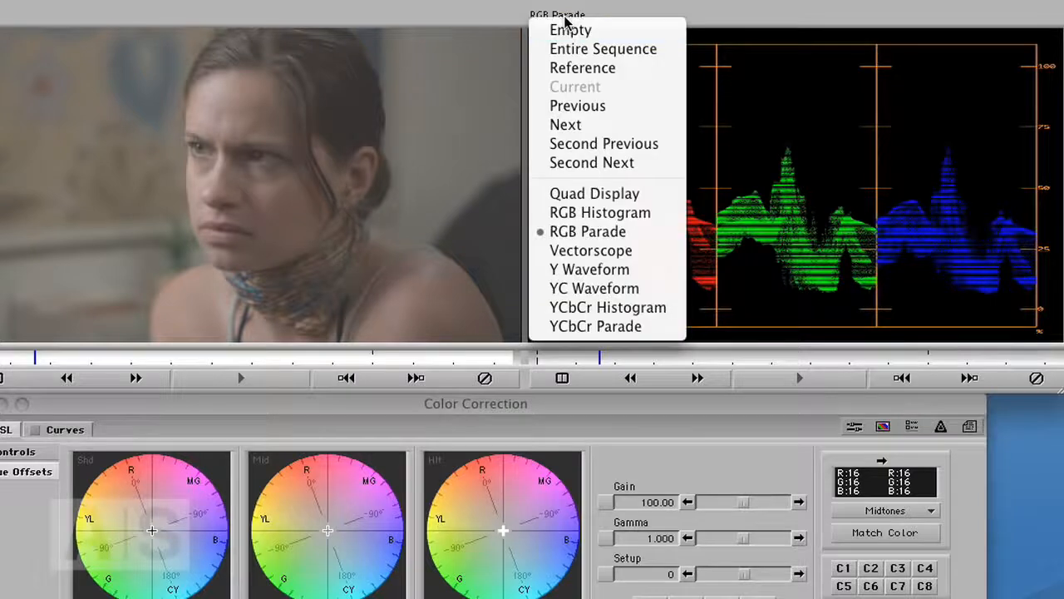
left_click(607, 250)
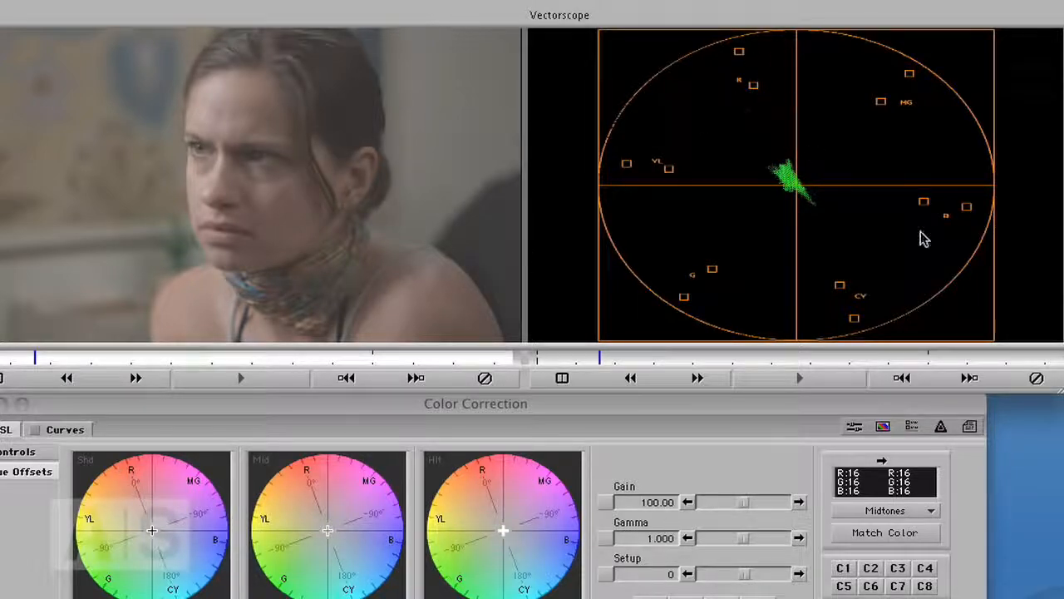
Try pushing the midtone hue offset strongly toward red and undo the change
left_click_drag(328, 532, 309, 472)
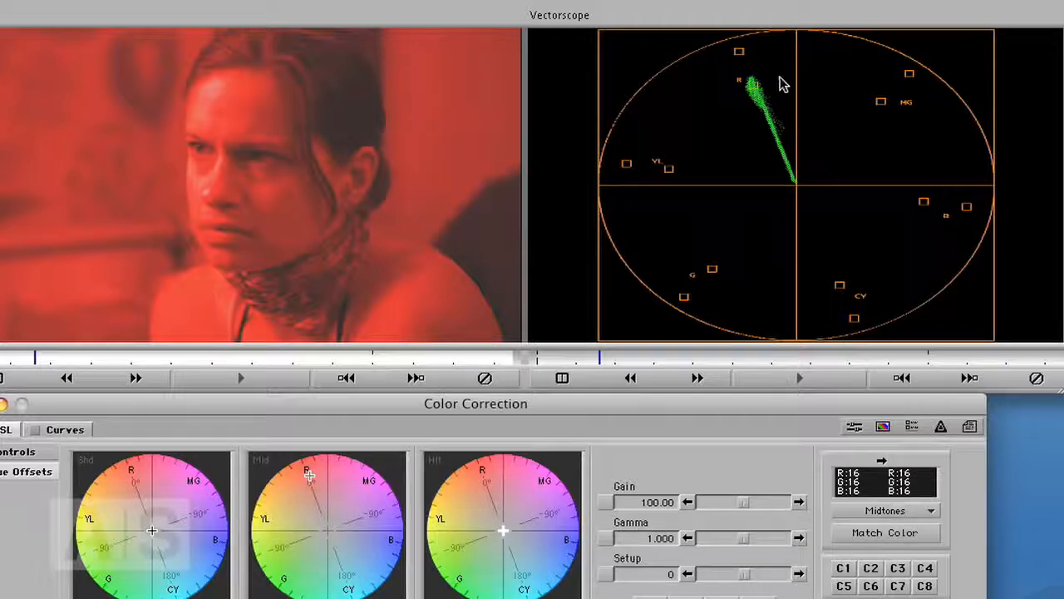
key("super+z")
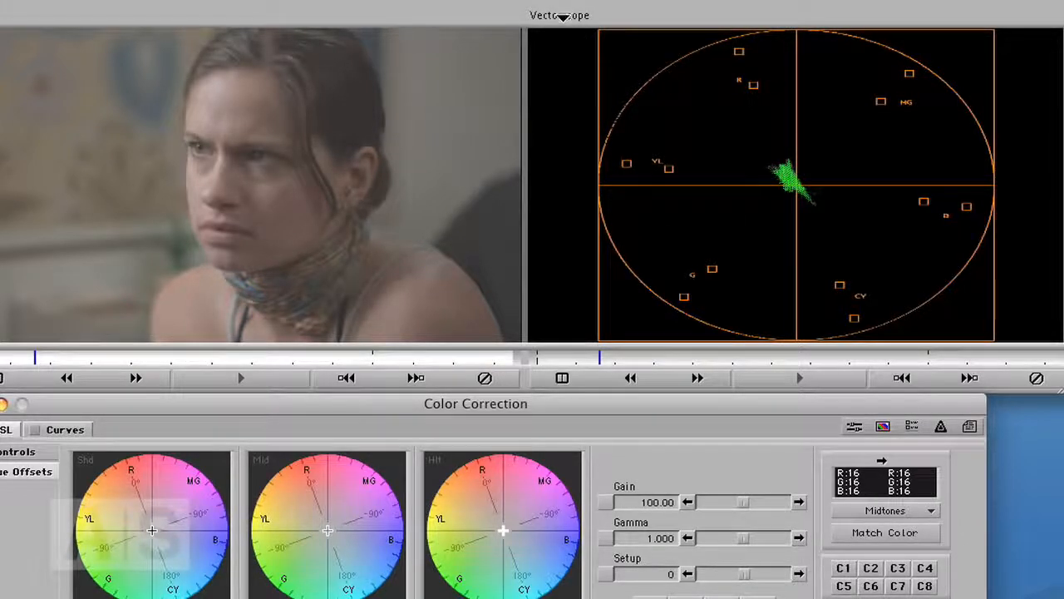
View the current shot on the YCbCr Parade and on the RGB Histogram in the scope monitor
left_click(559, 15)
left_click(624, 331)
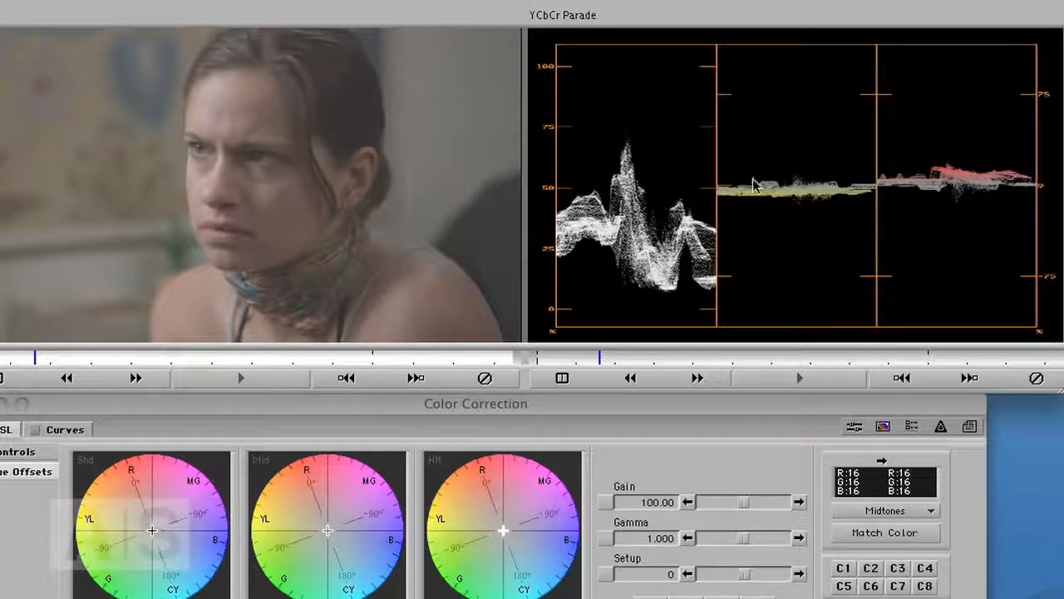
left_click(566, 12)
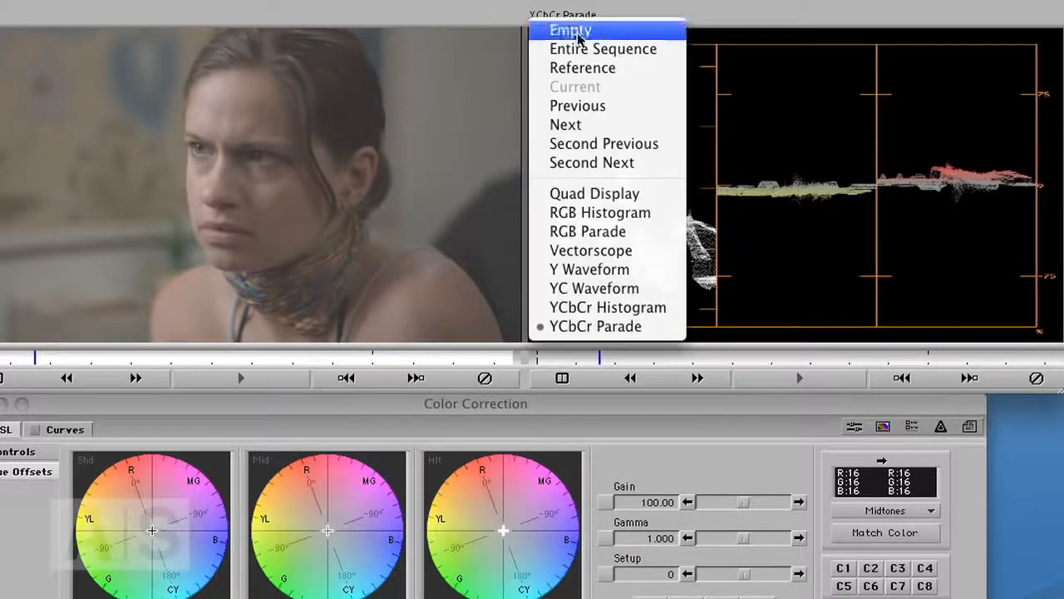
left_click(608, 215)
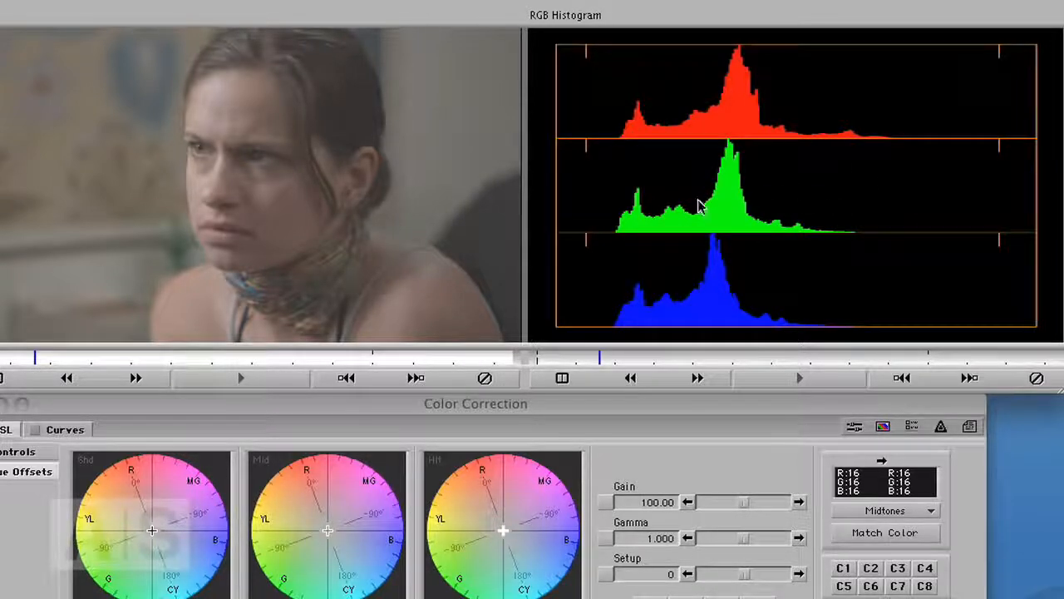
View the Quad Display in the scope monitor and return it to the Y Waveform
left_click(563, 19)
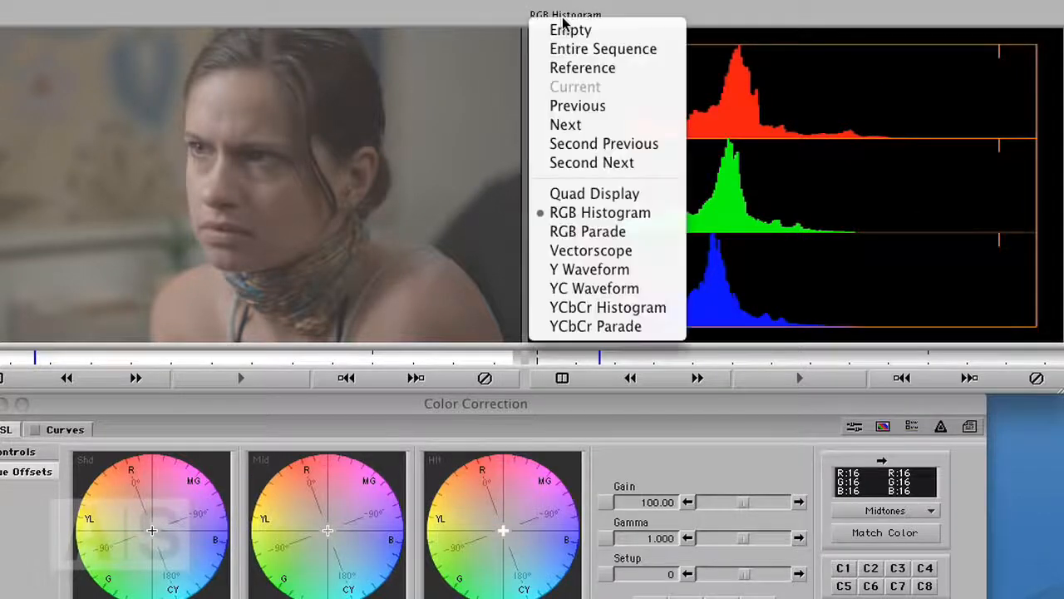
left_click(588, 195)
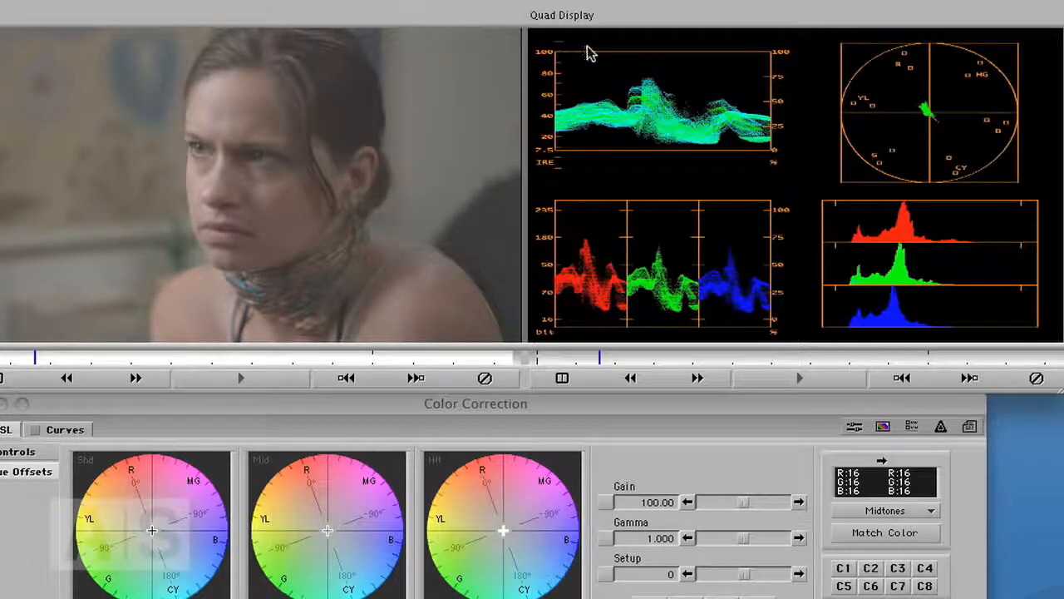
left_click(574, 15)
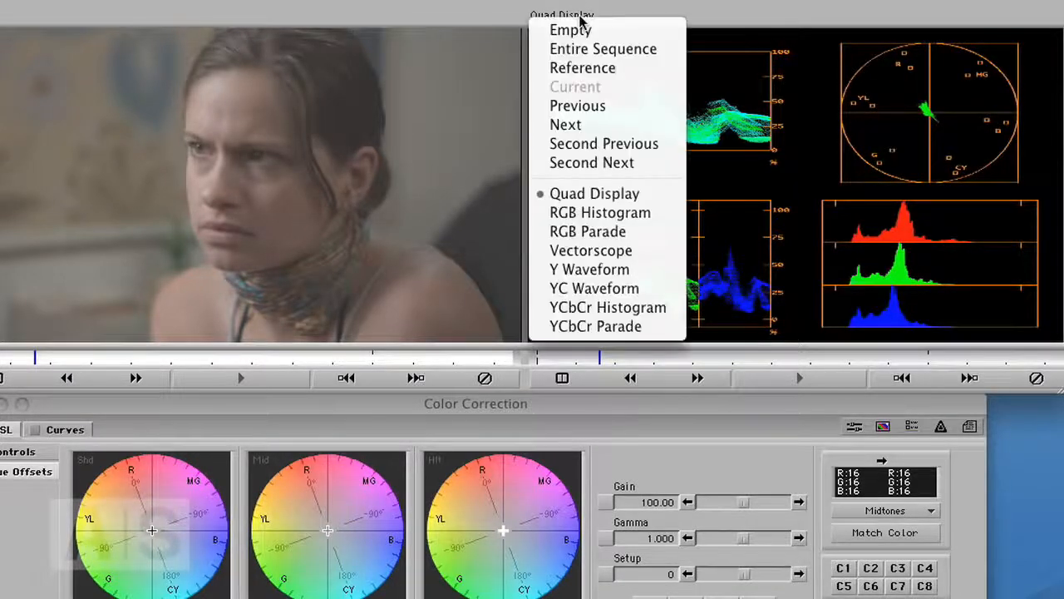
left_click(589, 270)
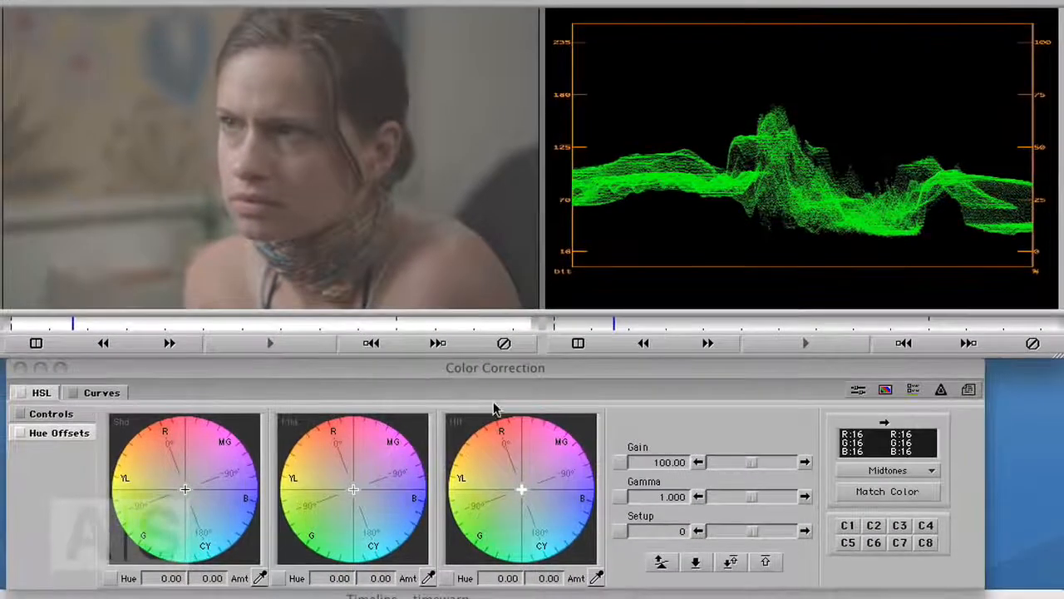
In the HSL Controls, try Hue at 117.78 and 135.56, and reset it to its default
left_click(55, 414)
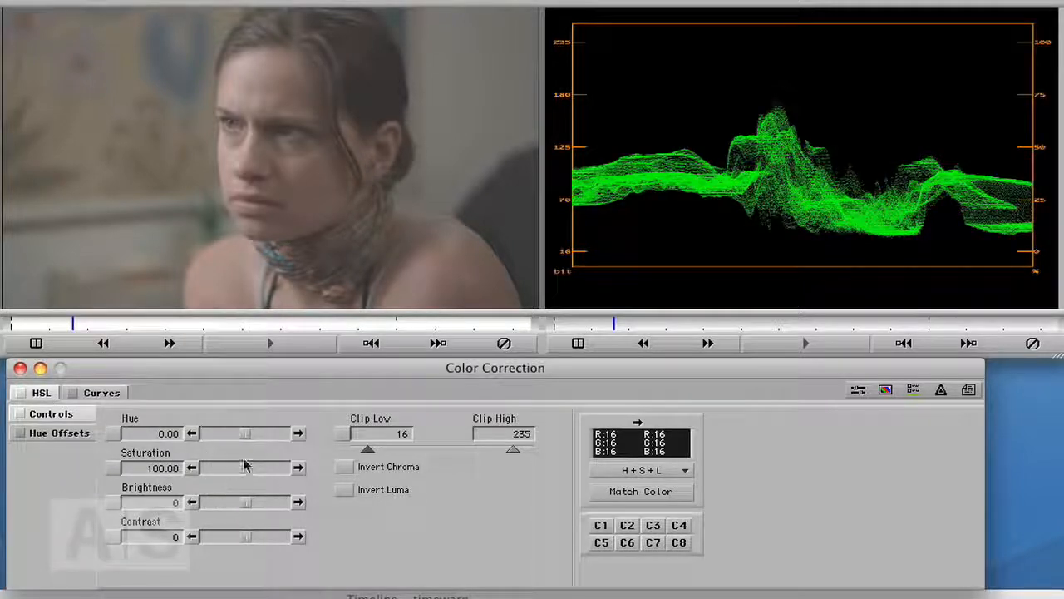
left_click_drag(246, 441, 274, 446)
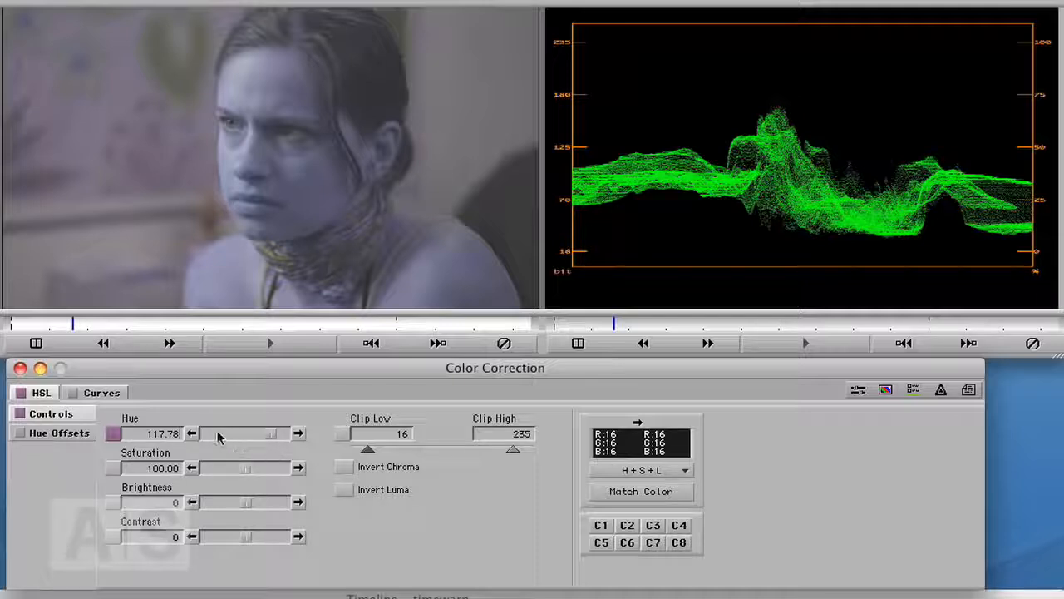
left_click_drag(270, 440, 275, 441)
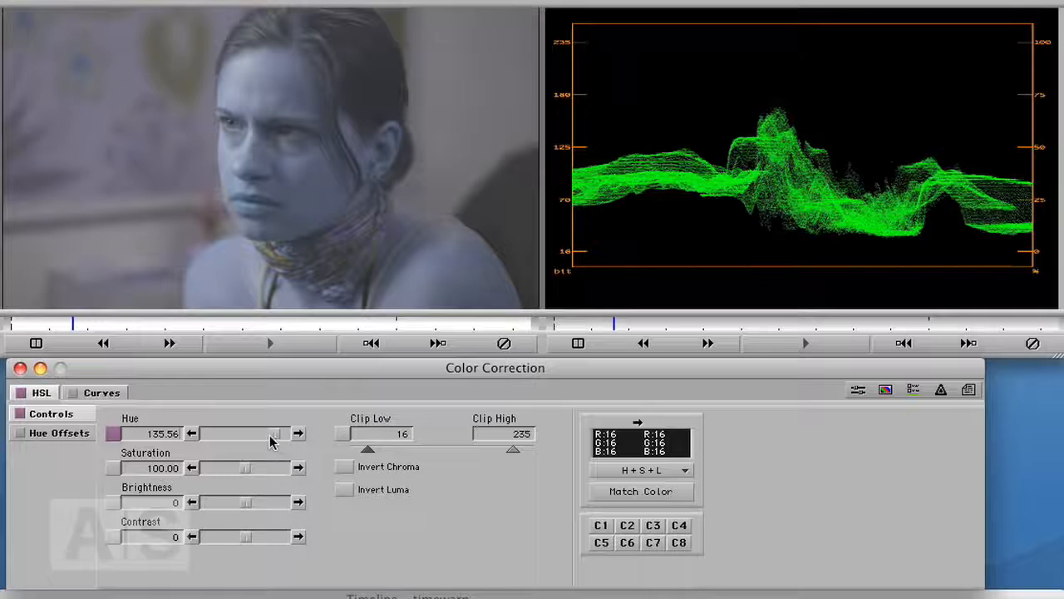
left_click(113, 434)
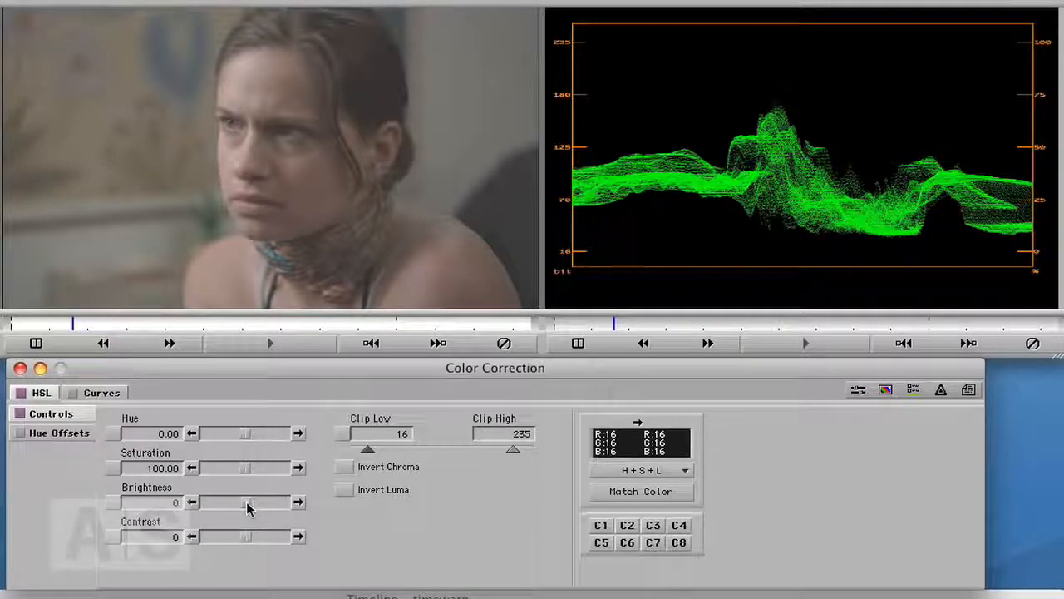
Raise the shot's Brightness to 41 and try its Contrast at 31 and 24
left_click_drag(246, 507, 264, 510)
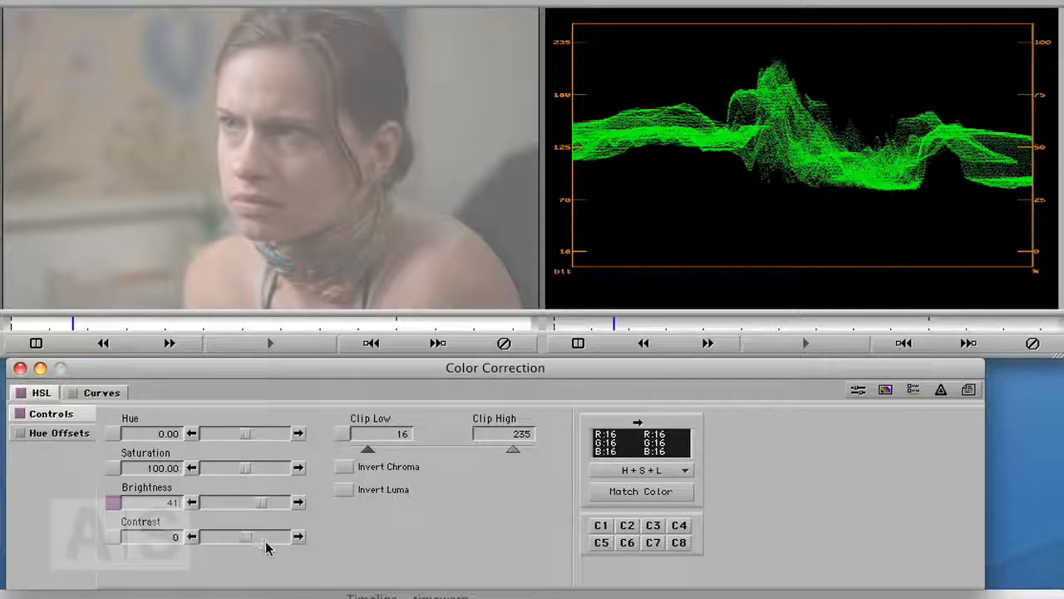
left_click_drag(246, 545, 266, 550)
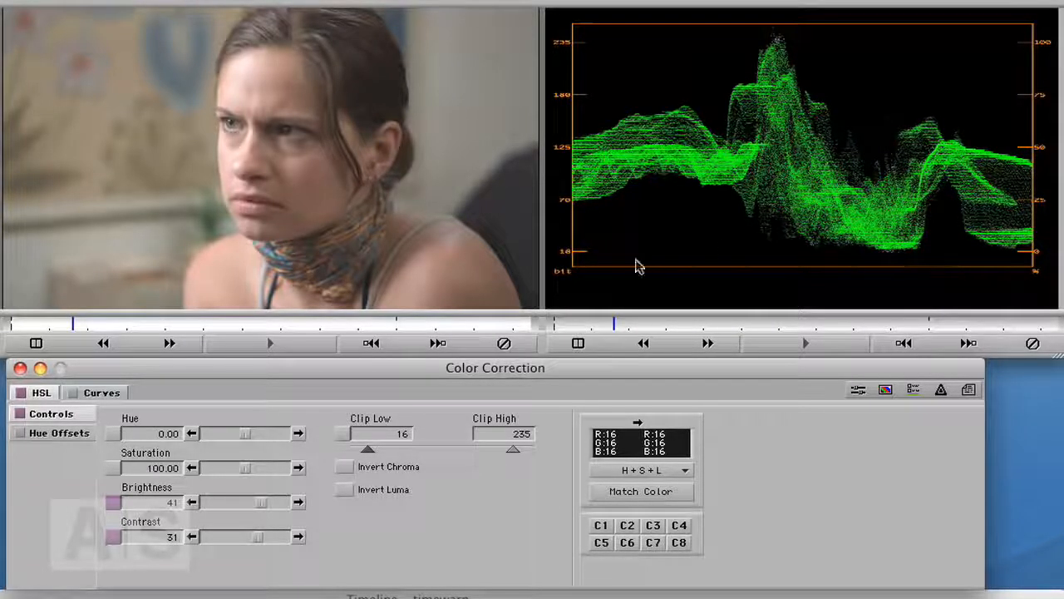
left_click(191, 537)
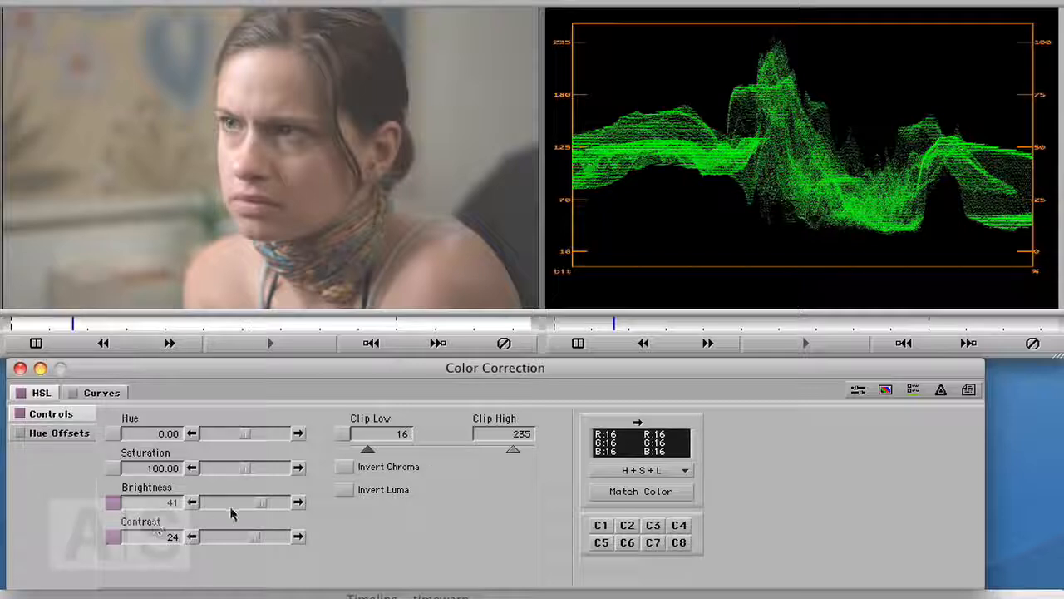
Reset Contrast and Brightness to their defaults and show the Hue Offsets controls
left_click(116, 539)
left_click(114, 503)
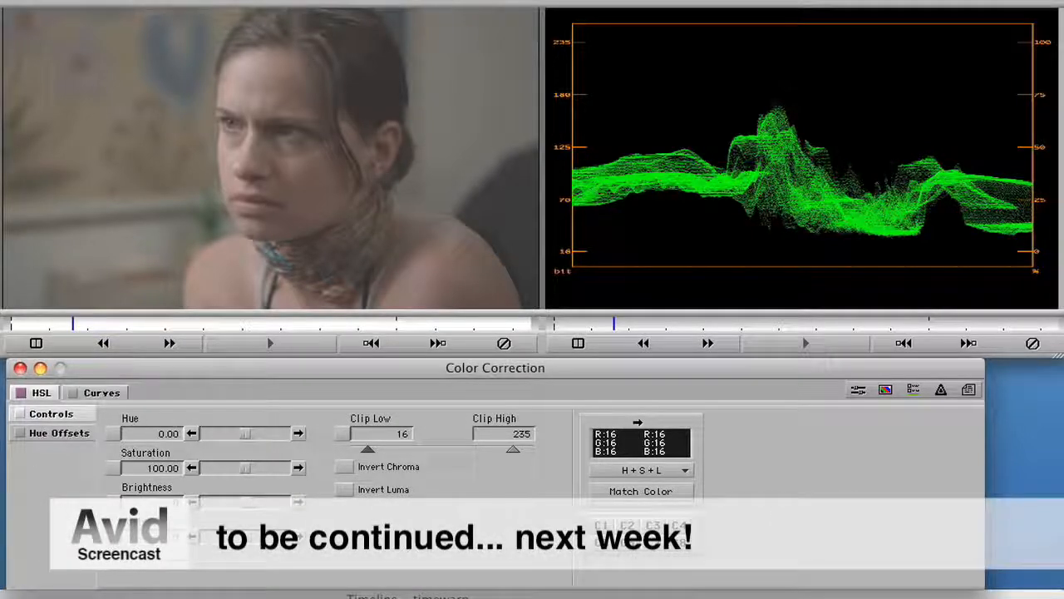
left_click(55, 437)
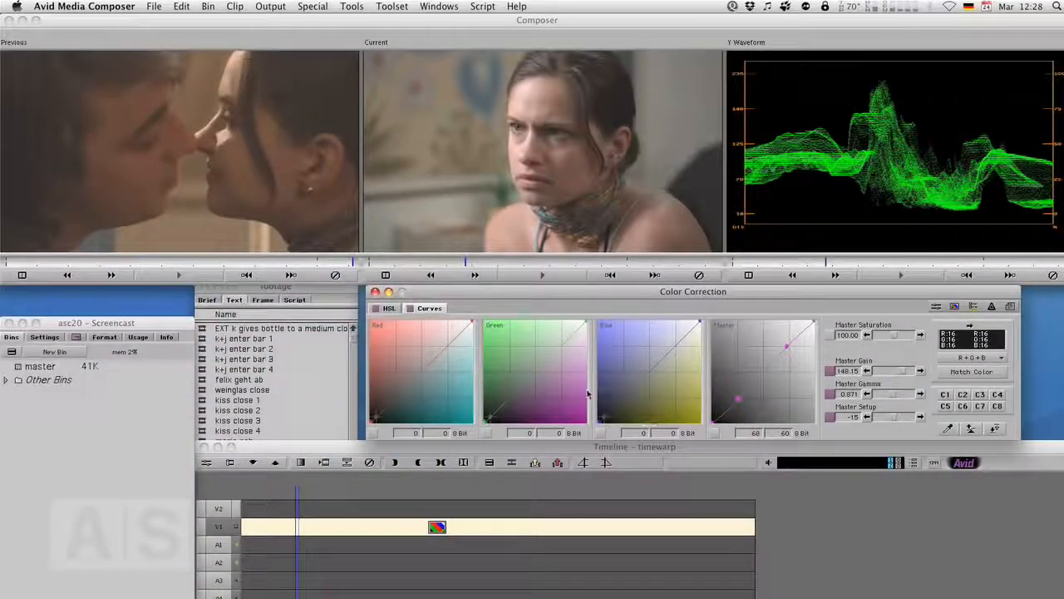
Switch to Chromium and view the Avid Screencast Twitter page, its Facebook page and the editguy.de site
key("super+Tab")
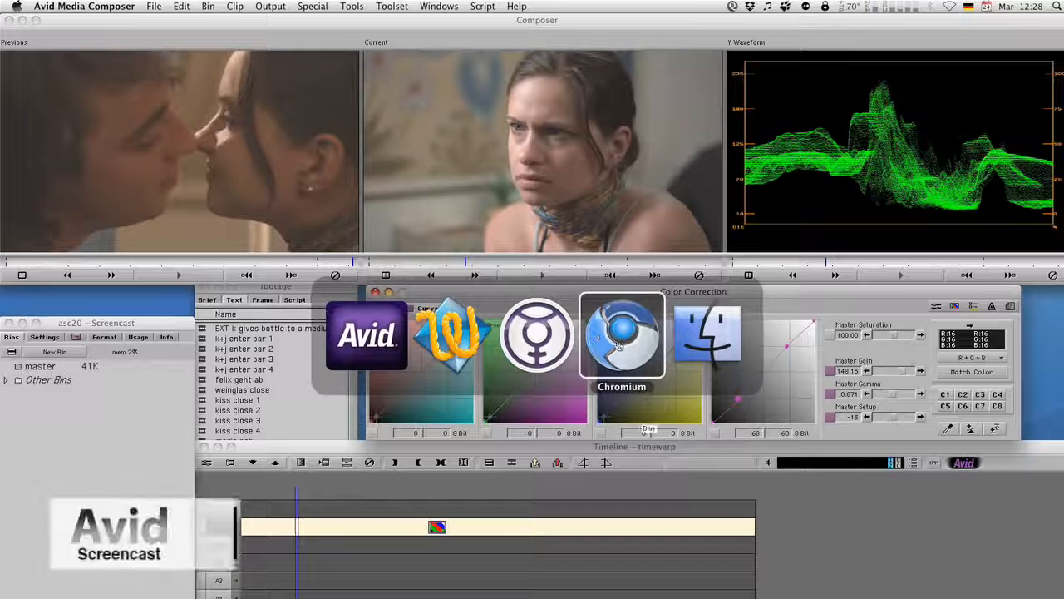
left_click(619, 345)
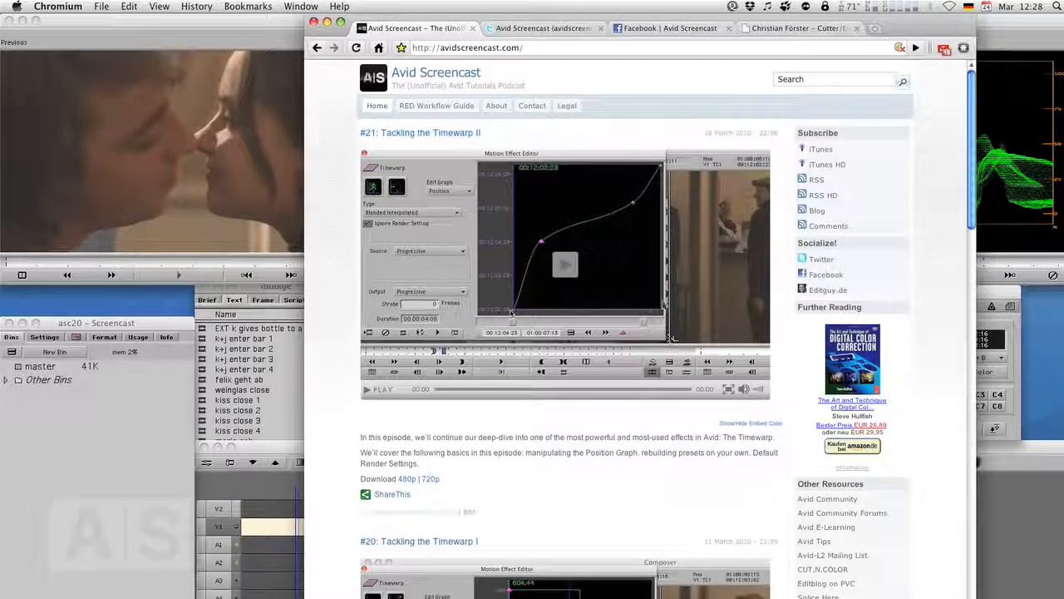
left_click(562, 29)
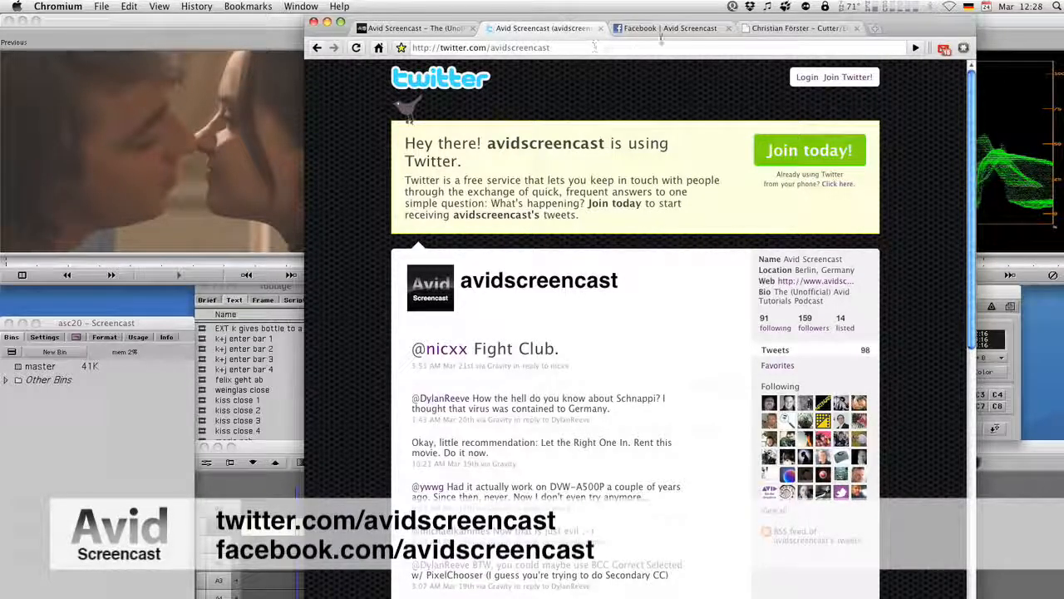
left_click(669, 33)
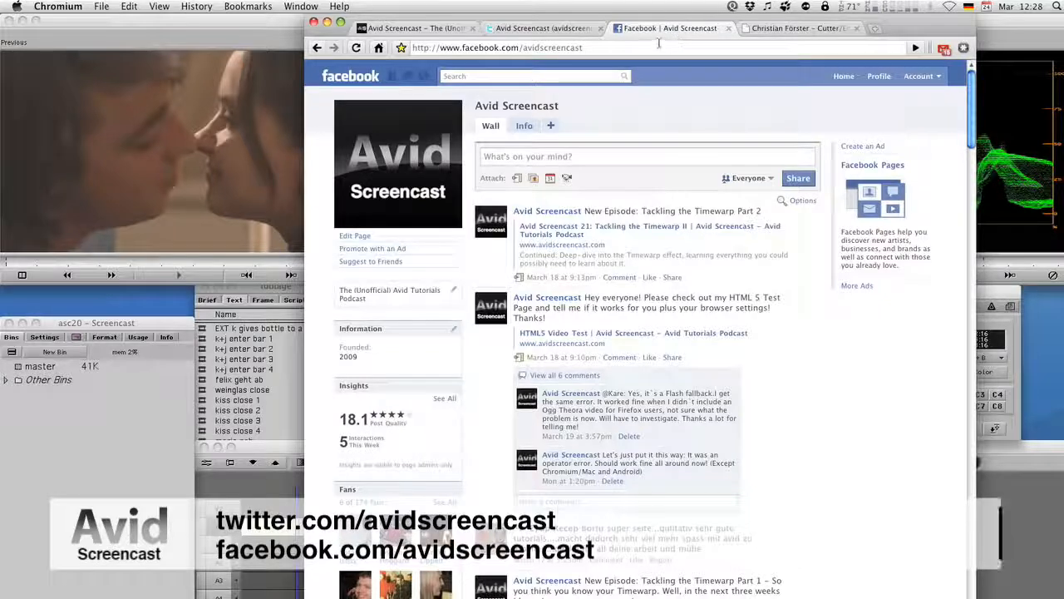
left_click(790, 31)
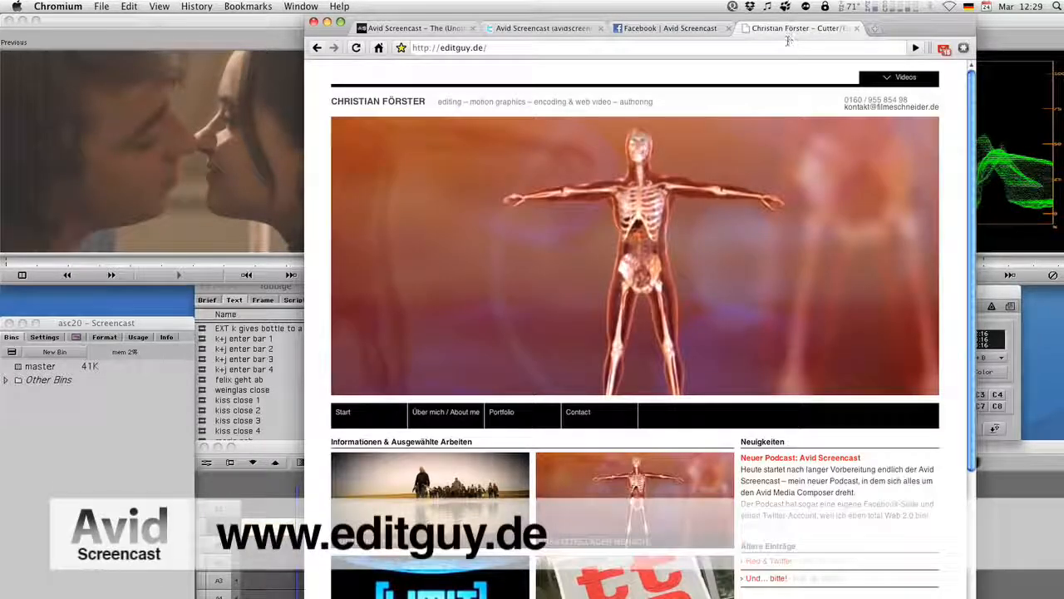